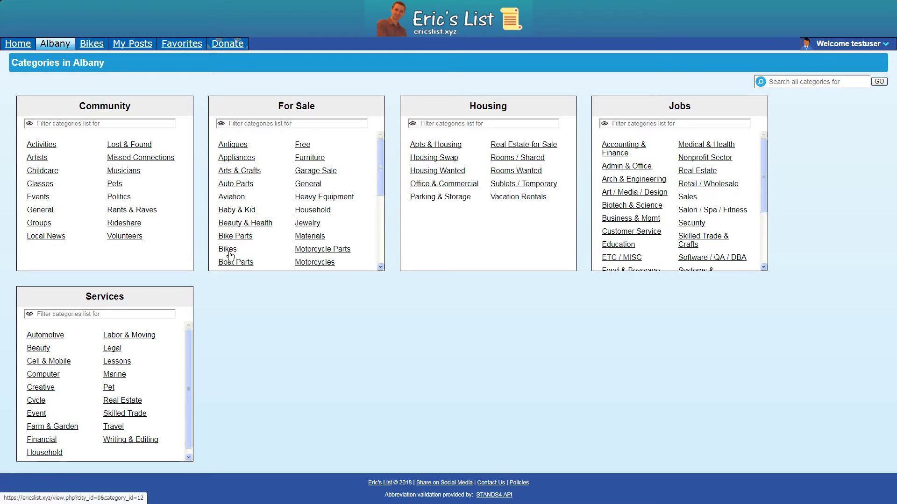
Step: Browse the bikes for sale in Albany and view the Retro Road Bike and French Bike posts
{"action": "left_click", "coordinate": [229, 250]}
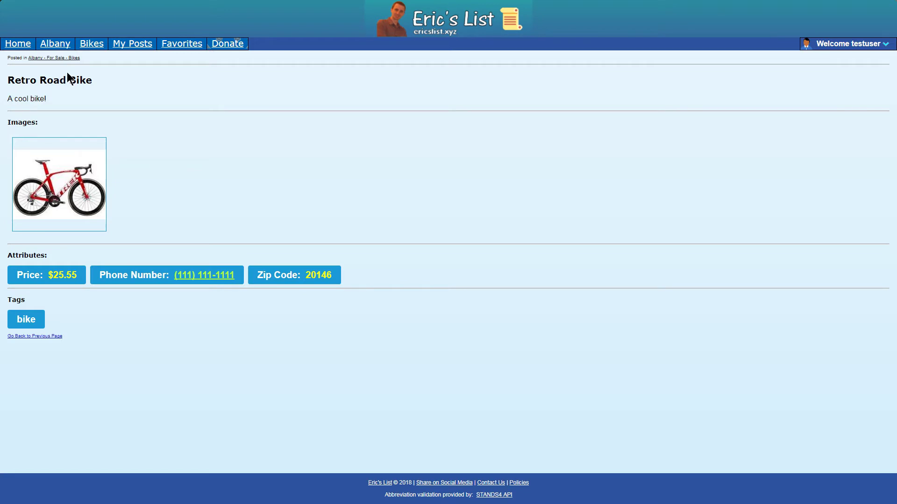
{"action": "key", "text": "alt+Left"}
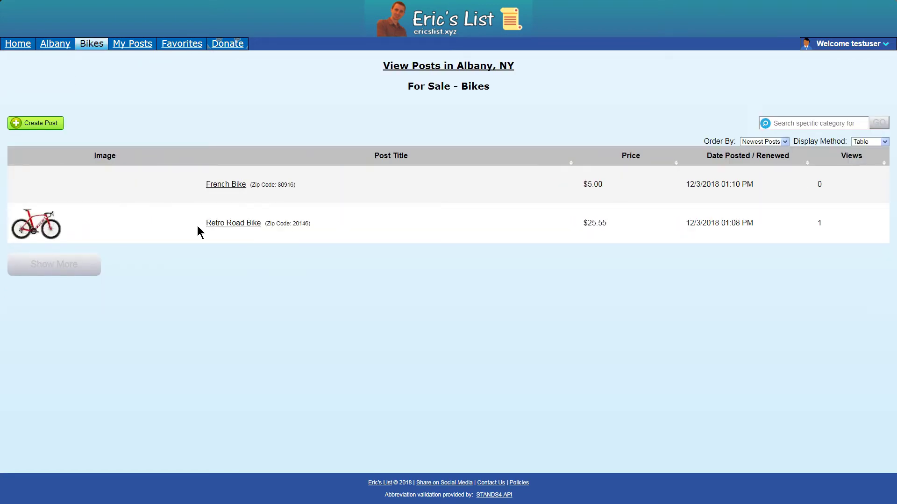
{"action": "left_click", "coordinate": [231, 185]}
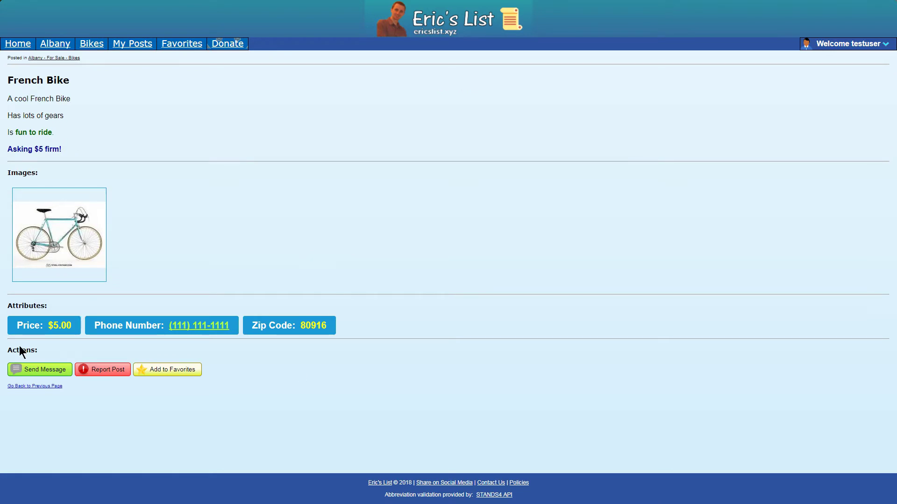
Step: Look at the message form for contacting the French Bike seller and close it without sending anything
{"action": "left_click_drag", "start_coordinate": [7, 350], "coordinate": [41, 351]}
{"action": "left_click", "coordinate": [42, 350]}
{"action": "left_click", "coordinate": [42, 370]}
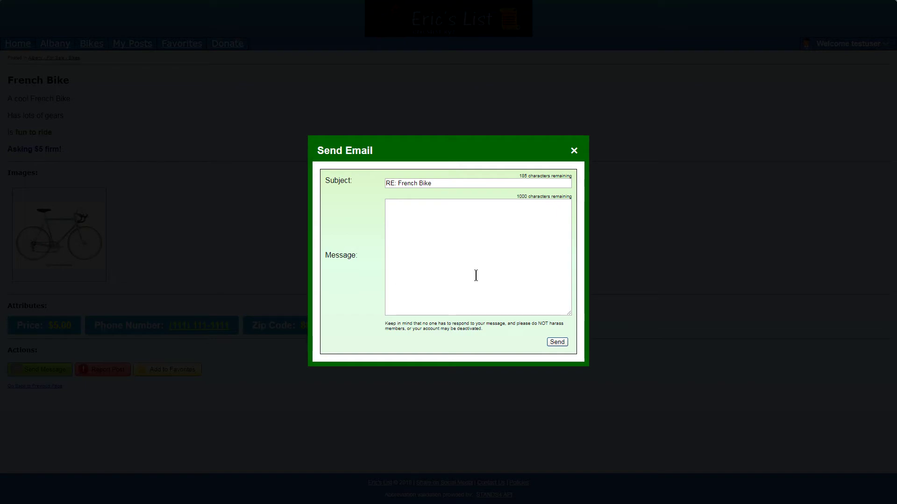
{"action": "left_click", "coordinate": [170, 262]}
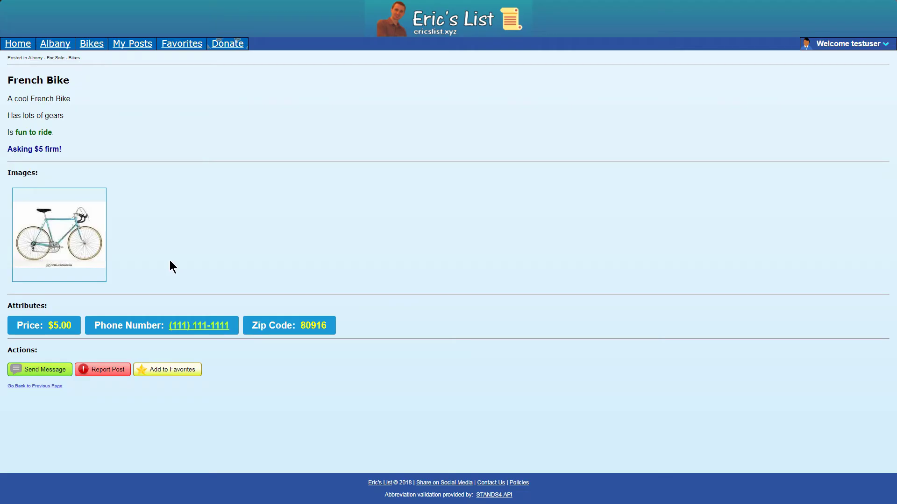
Step: Try Illegal Content as the reason in the French Bike post's report form and close it without submitting
{"action": "left_click", "coordinate": [114, 370]}
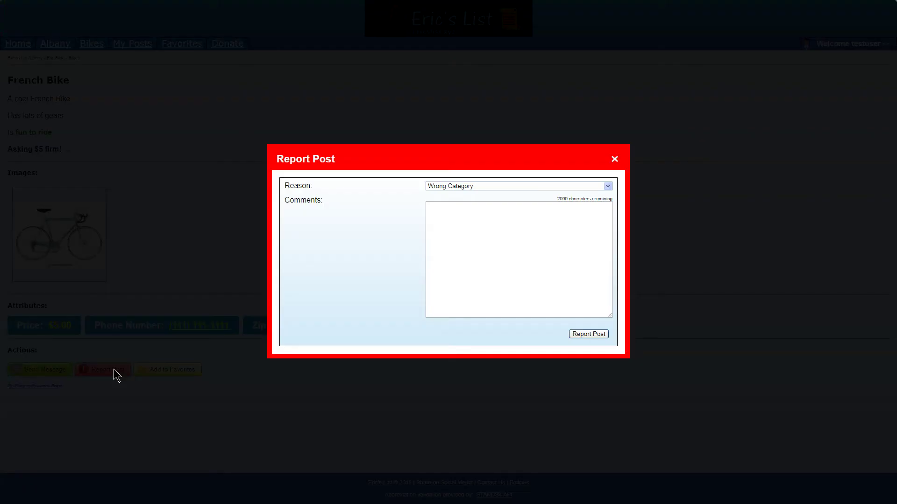
{"action": "left_click", "coordinate": [515, 186]}
{"action": "left_click", "coordinate": [496, 202]}
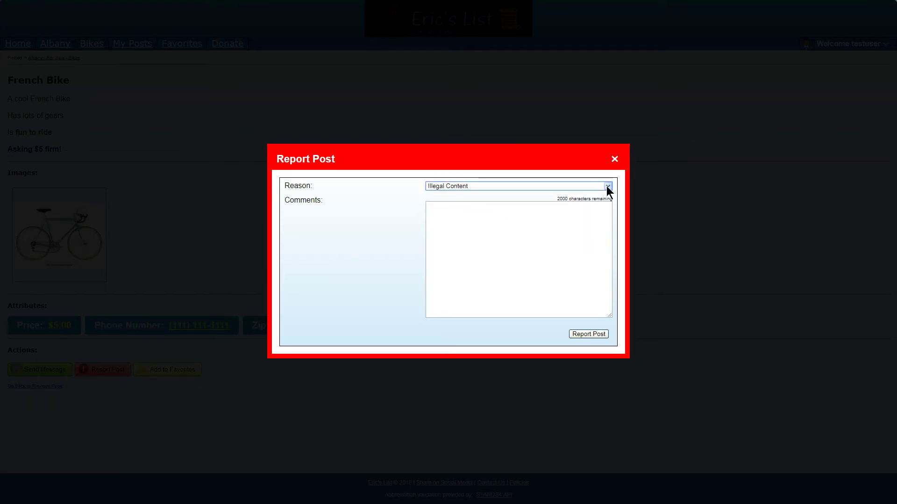
{"action": "left_click", "coordinate": [615, 160]}
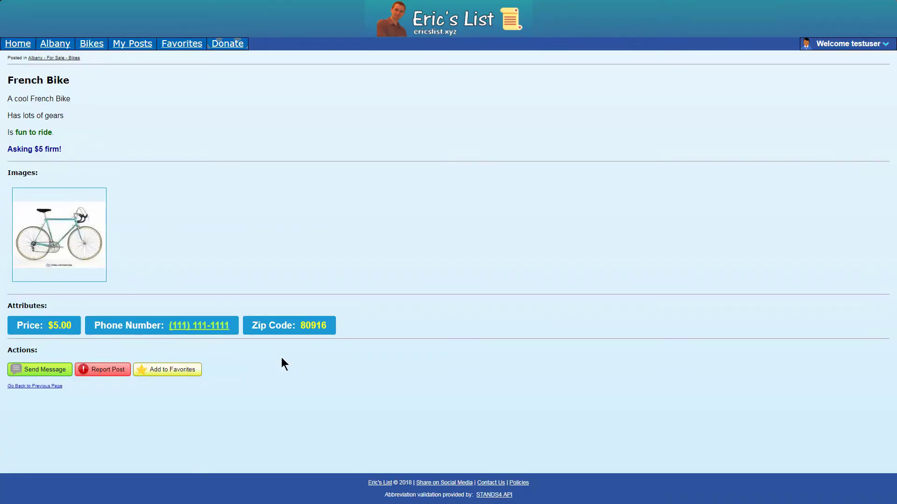
Step: Add the French Bike post to the favorites and open the favorites list
{"action": "left_click", "coordinate": [176, 376]}
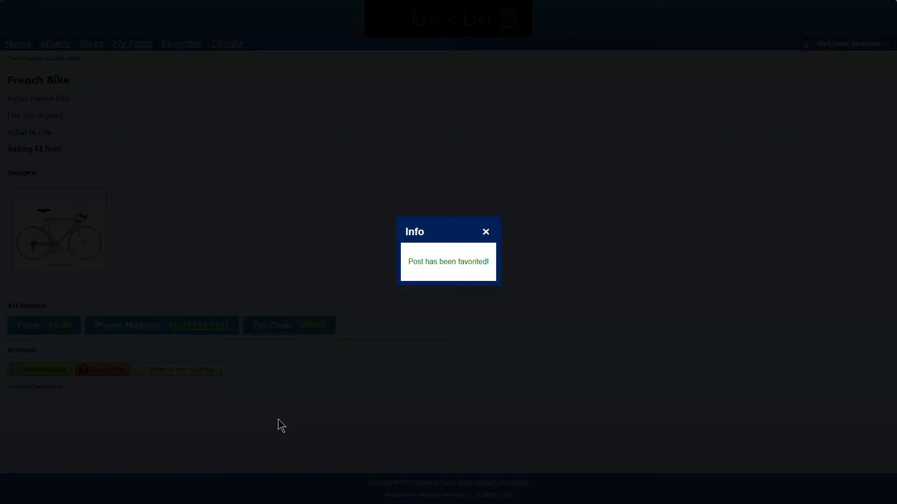
{"action": "left_click", "coordinate": [486, 232]}
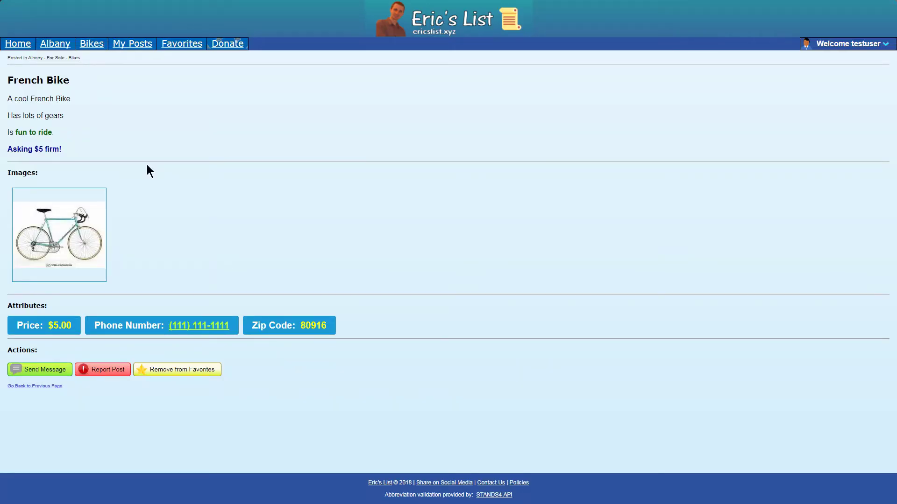
{"action": "left_click", "coordinate": [189, 43]}
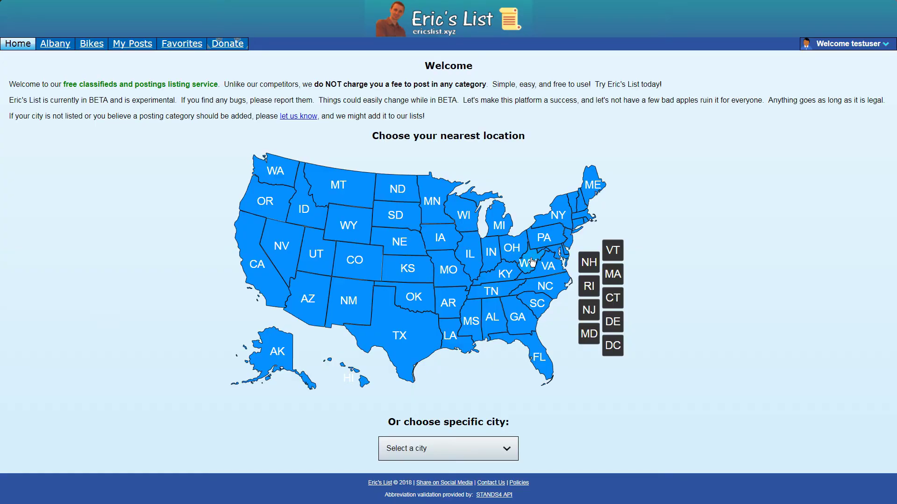
Step: Choose Albany in New York as the location and start a new post under For Sale - Bikes
{"action": "left_click", "coordinate": [563, 220]}
{"action": "left_click", "coordinate": [28, 114]}
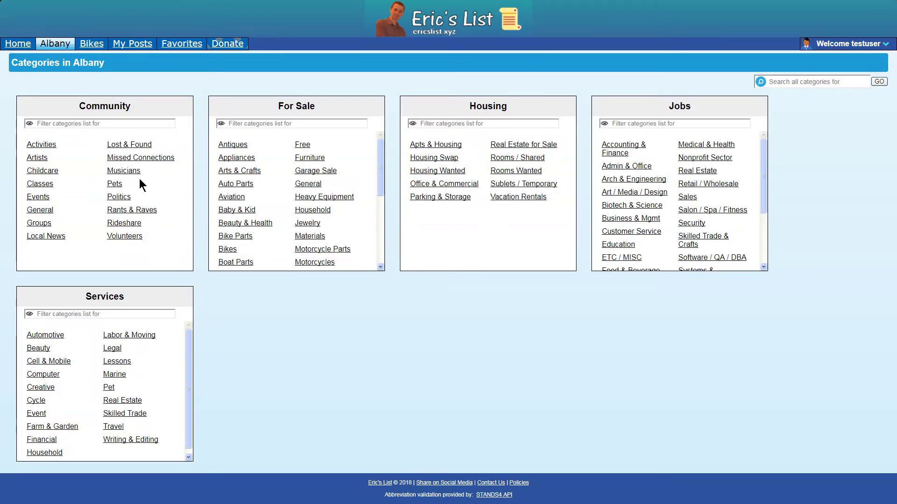
{"action": "scroll", "coordinate": [240, 205], "scroll_direction": "down", "scroll_amount": 1}
{"action": "left_click", "coordinate": [243, 204]}
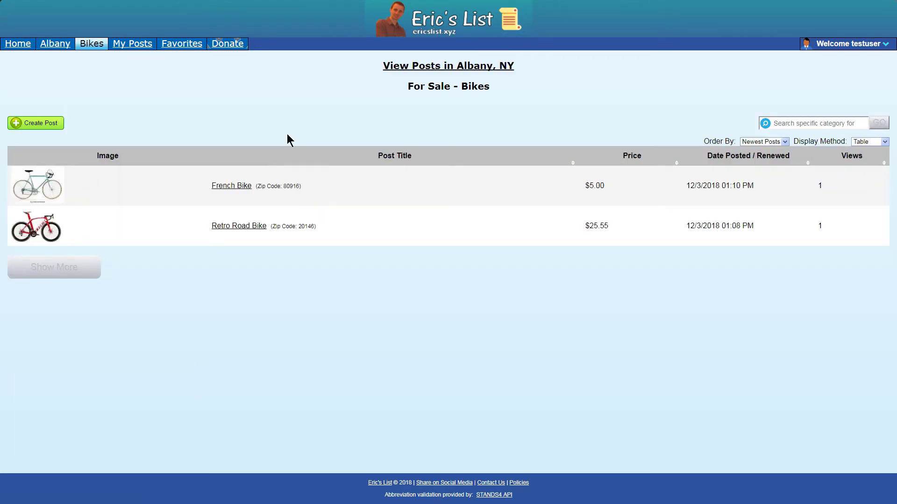
{"action": "left_click", "coordinate": [49, 128]}
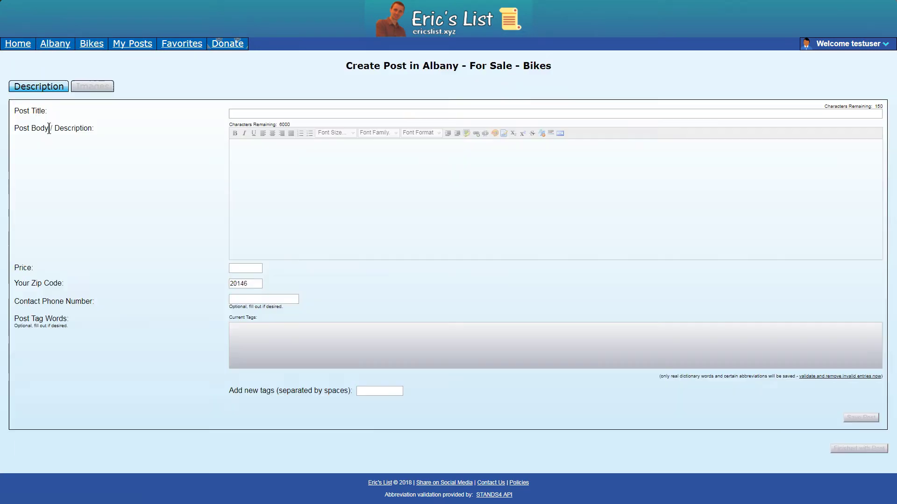
Step: Title the post "Rare Bike" and enter the description "This is the rarest bike ever!"
{"action": "left_click", "coordinate": [294, 114]}
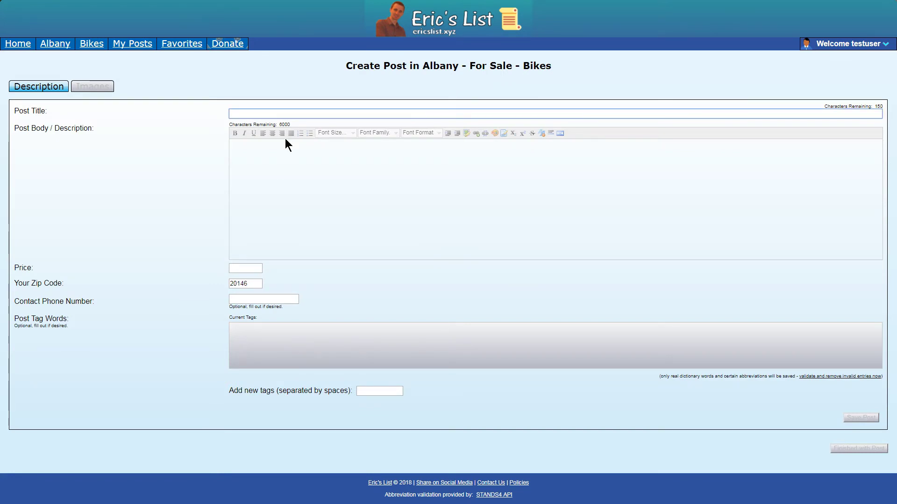
{"action": "type", "text": "Rare Bike"}
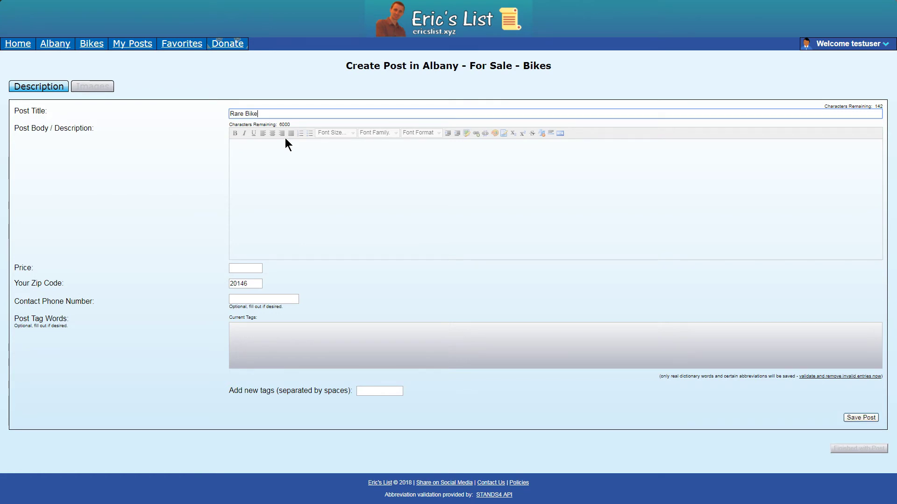
{"action": "key", "text": "Tab"}
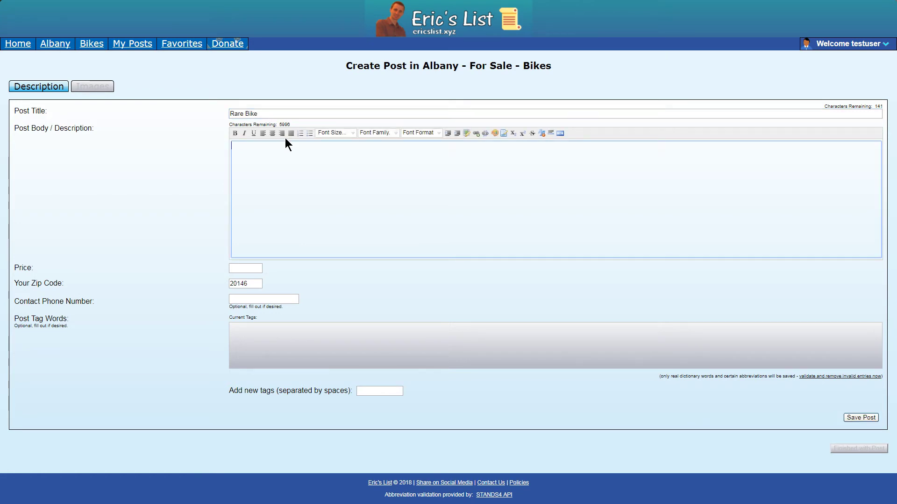
{"action": "type", "text": "This"}
{"action": "type", "text": "is the rarest bike ever!"}
{"action": "key", "text": "Tab"}
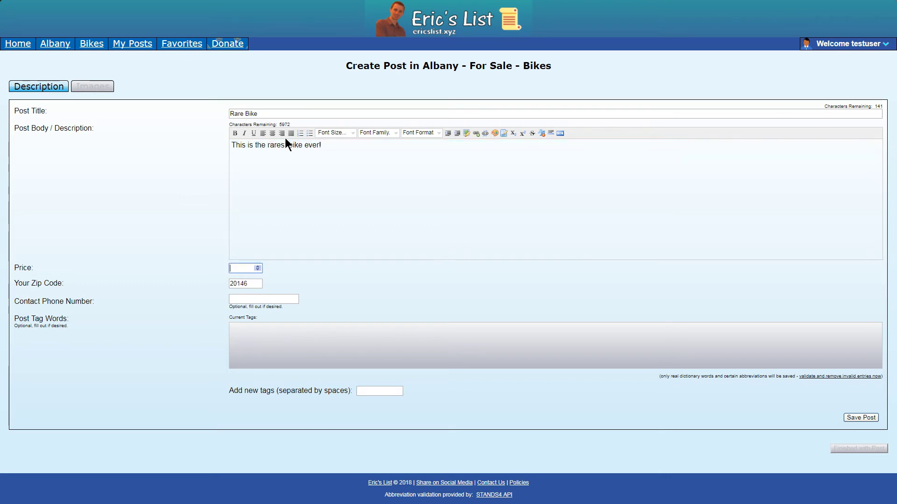
Step: Set the price to 250.00, keep the prefilled zip code and enter the contact phone number
{"action": "type", "text": "250.00"}
{"action": "key", "text": "Tab"}
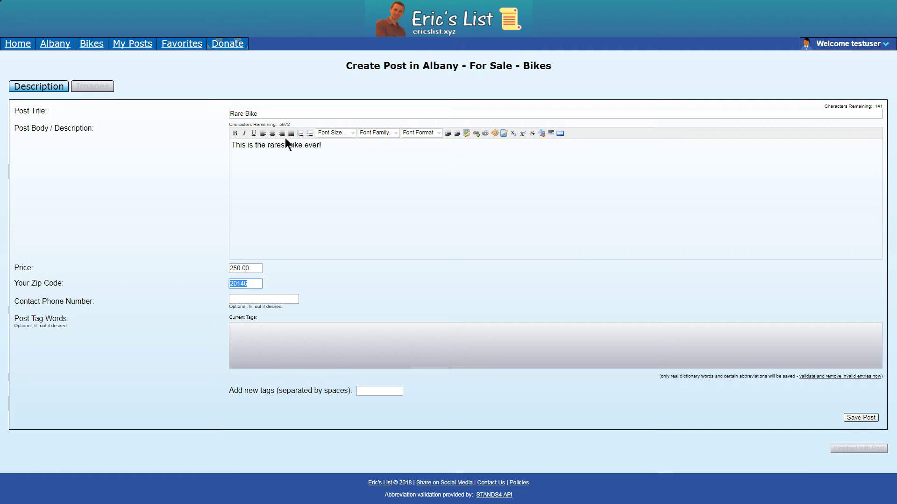
{"action": "key", "text": "Tab"}
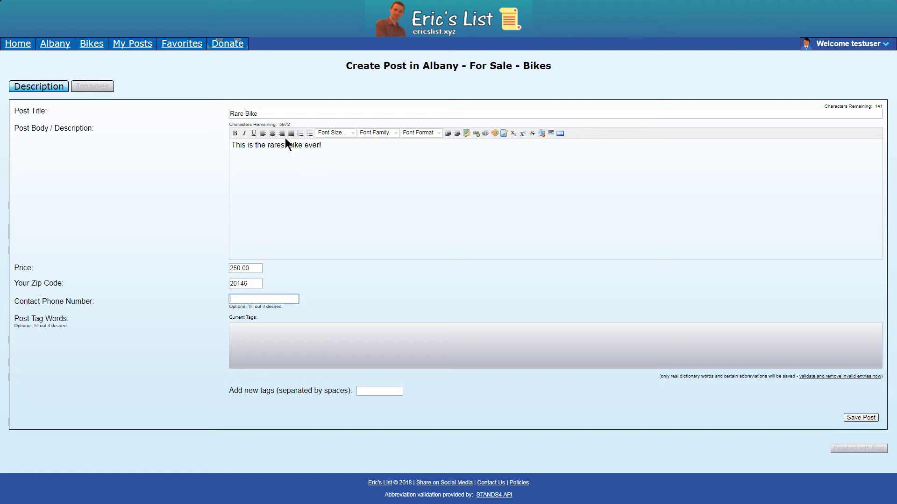
{"action": "type", "text": "111-111-1111"}
{"action": "key", "text": "Tab"}
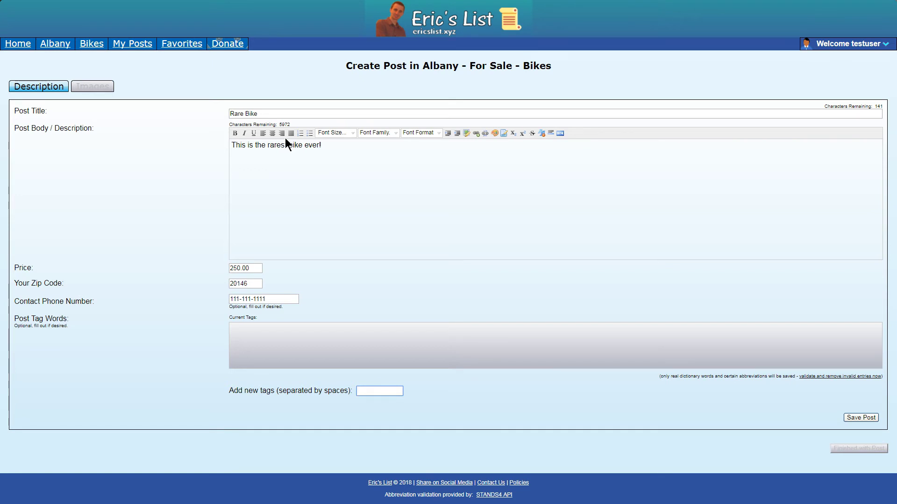
Step: Add the tags french, rare and fast, and save the post information
{"action": "type", "text": "french"}
{"action": "key", "text": "Return"}
{"action": "type", "text": "rare"}
{"action": "key", "text": "Return"}
{"action": "type", "text": "fast"}
{"action": "key", "text": "Return"}
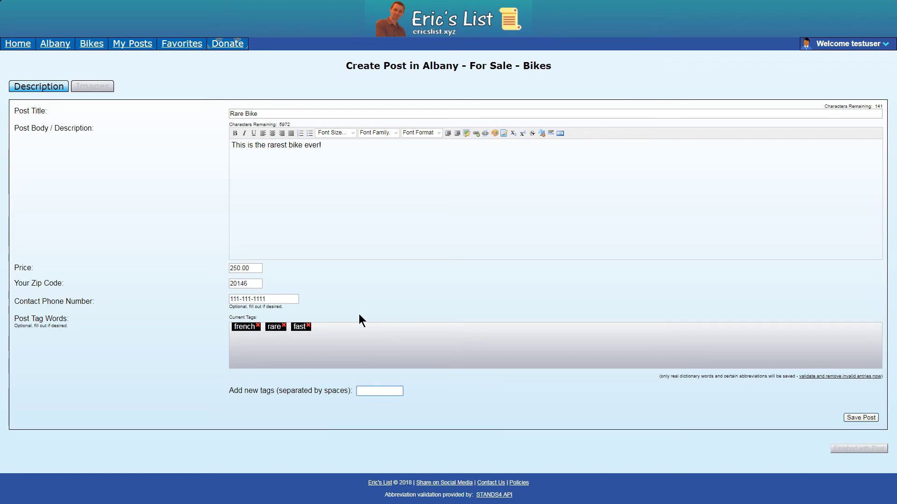
{"action": "left_click", "coordinate": [859, 419]}
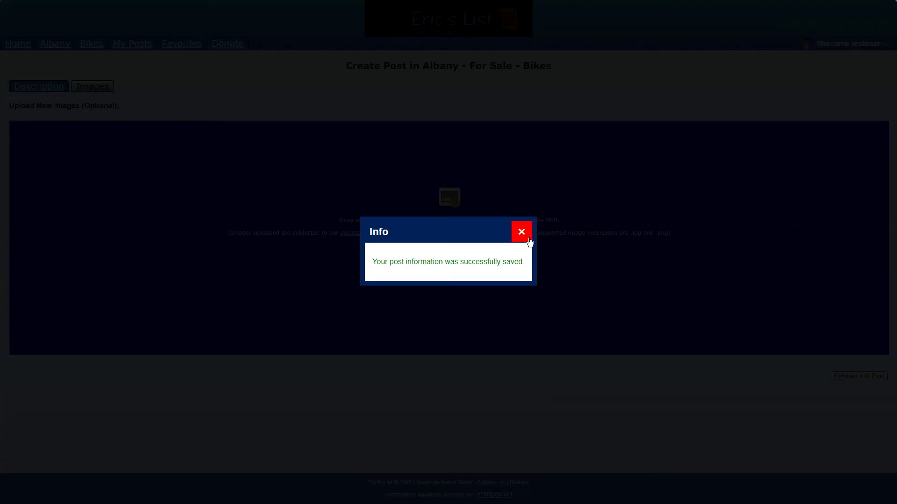
{"action": "left_click", "coordinate": [529, 242]}
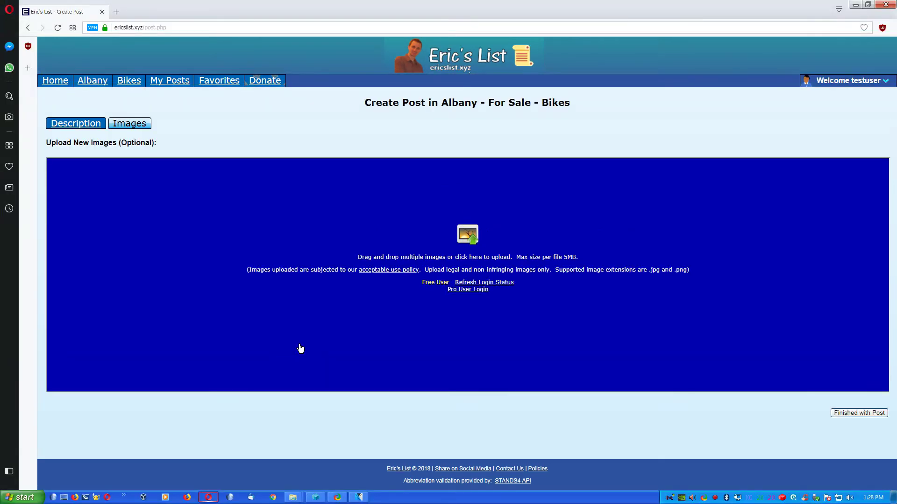
Step: Upload another_bike_to_use.jpg and the computer tower photo from the C:\Temp\elist folder to the post
{"action": "mouse_move", "coordinate": [293, 497]}
{"action": "left_click", "coordinate": [290, 467]}
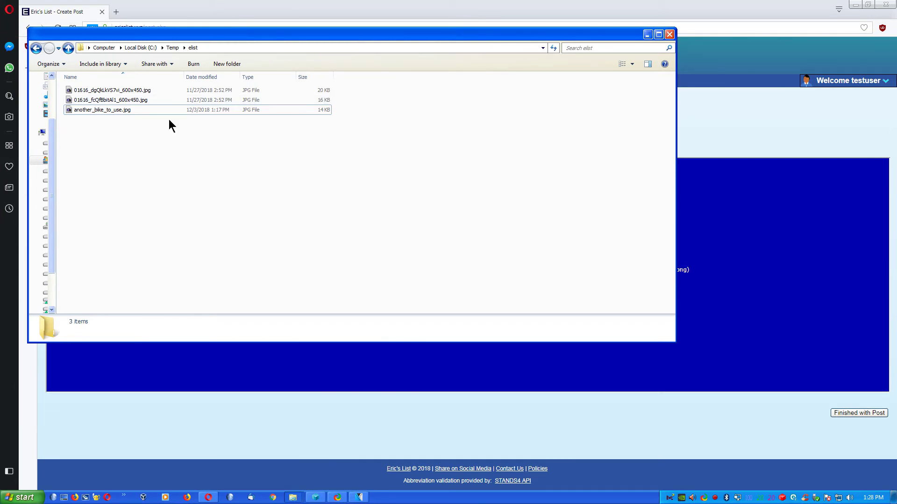
{"action": "left_click_drag", "start_coordinate": [122, 111], "coordinate": [740, 229]}
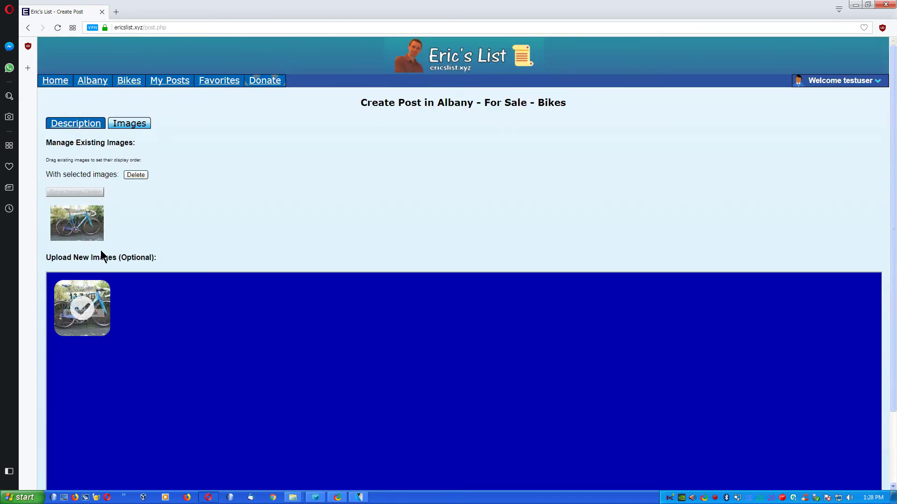
{"action": "scroll", "coordinate": [306, 236], "scroll_direction": "down", "scroll_amount": 3}
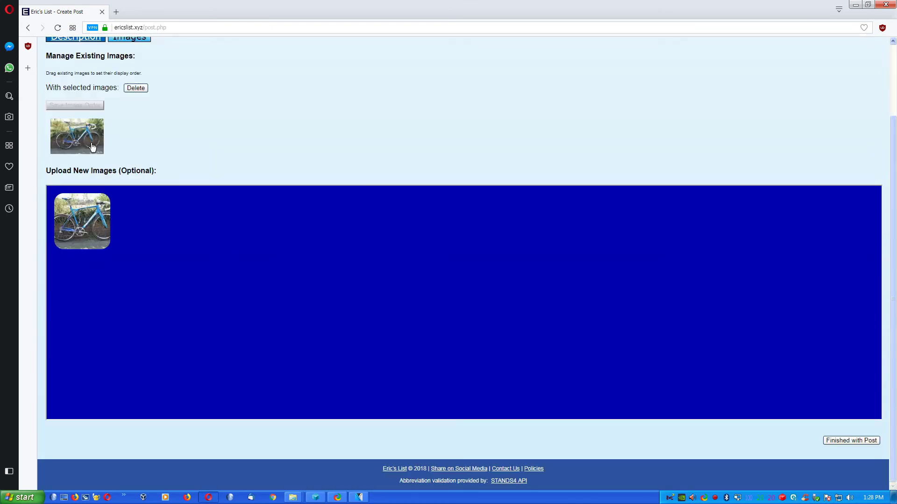
{"action": "left_click", "coordinate": [294, 497]}
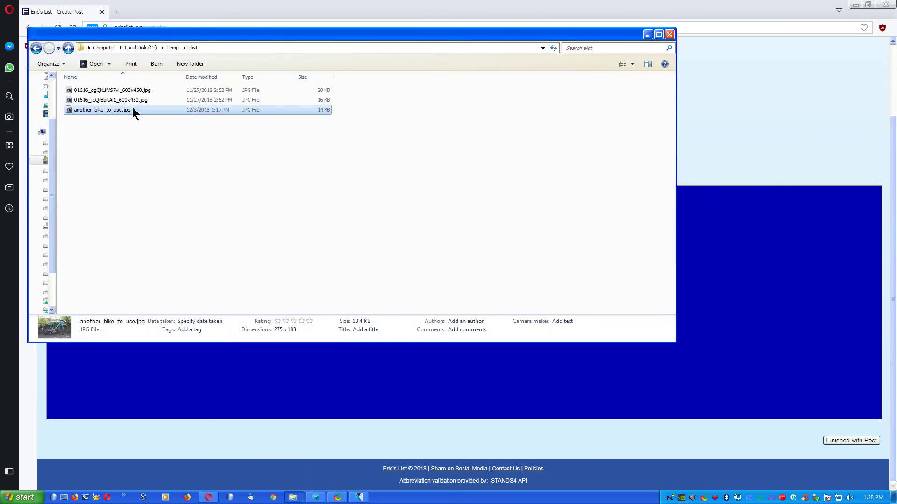
{"action": "left_click_drag", "start_coordinate": [133, 99], "coordinate": [677, 311]}
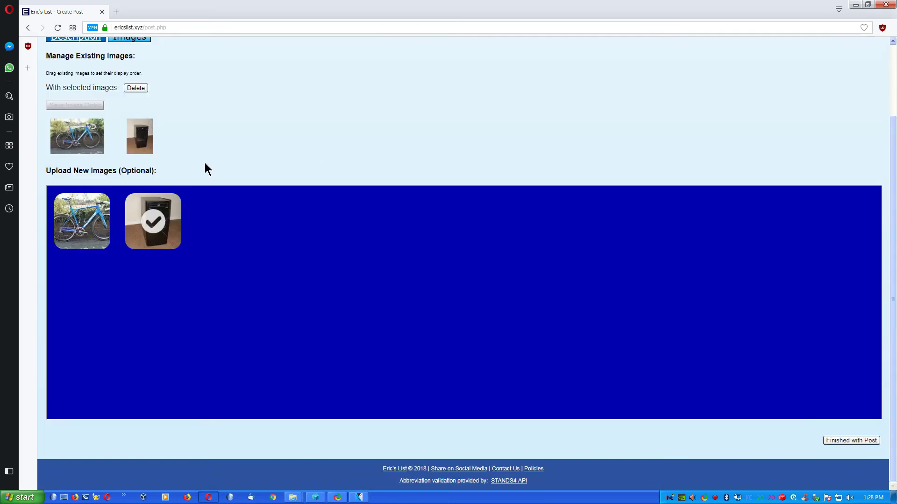
Step: Try the tower photo as first image, put the bike photo back in first place and save the image order
{"action": "left_click_drag", "start_coordinate": [140, 136], "coordinate": [80, 150]}
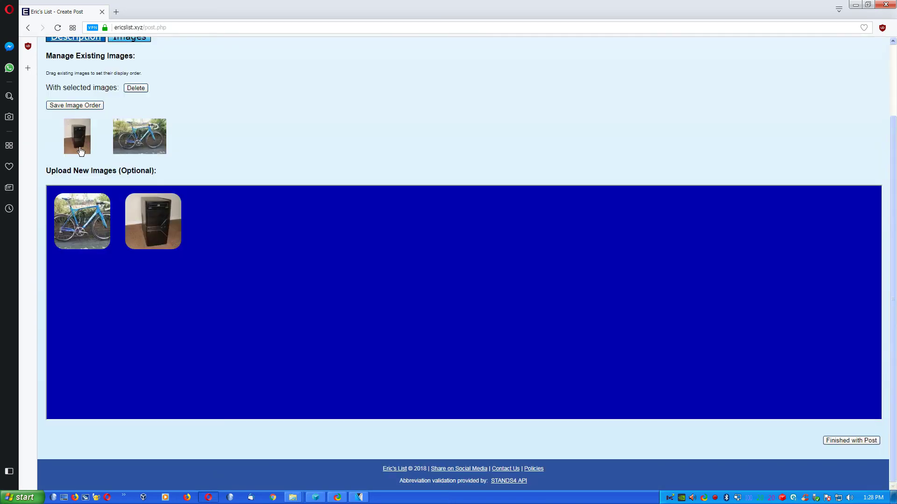
{"action": "left_click_drag", "start_coordinate": [142, 142], "coordinate": [63, 148]}
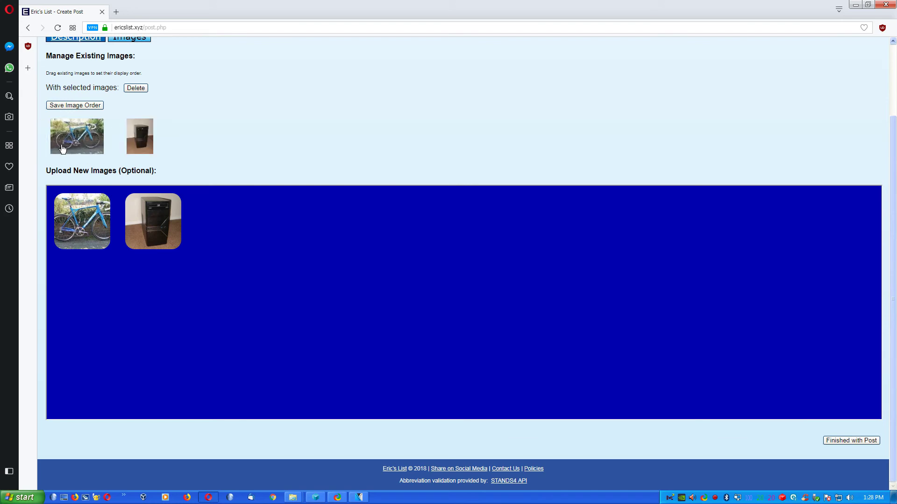
{"action": "left_click", "coordinate": [76, 104]}
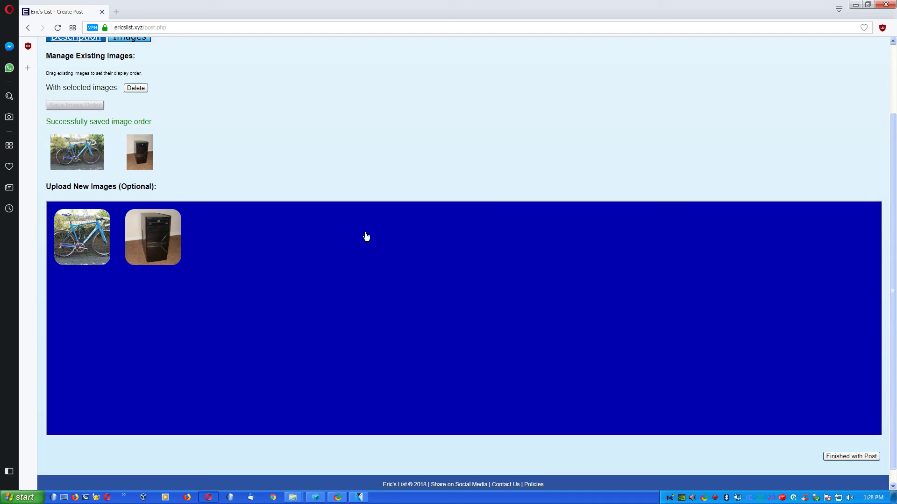
Step: Finish the post to publish it and open the Bikes listings
{"action": "left_click", "coordinate": [861, 457]}
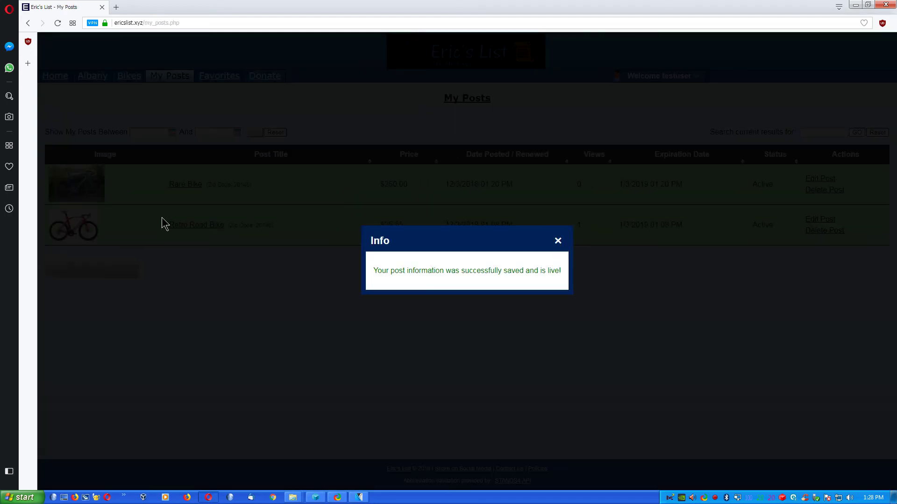
{"action": "left_click", "coordinate": [557, 247]}
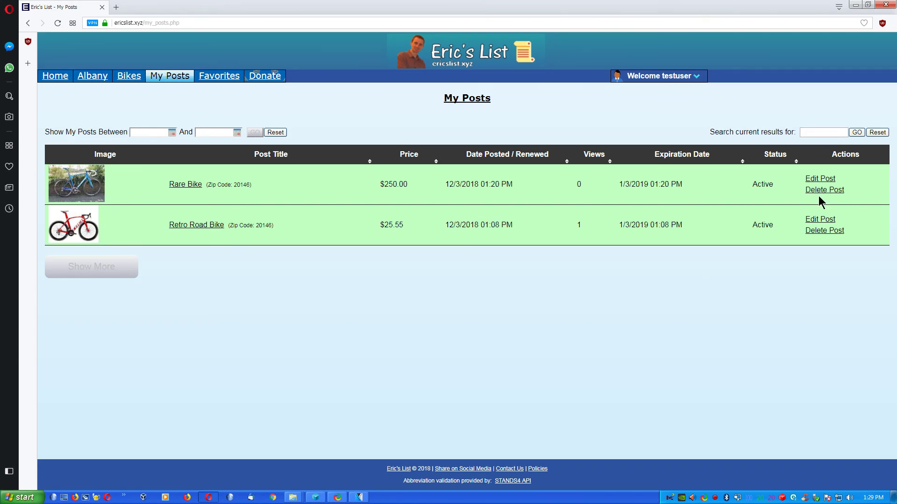
{"action": "left_click", "coordinate": [134, 78]}
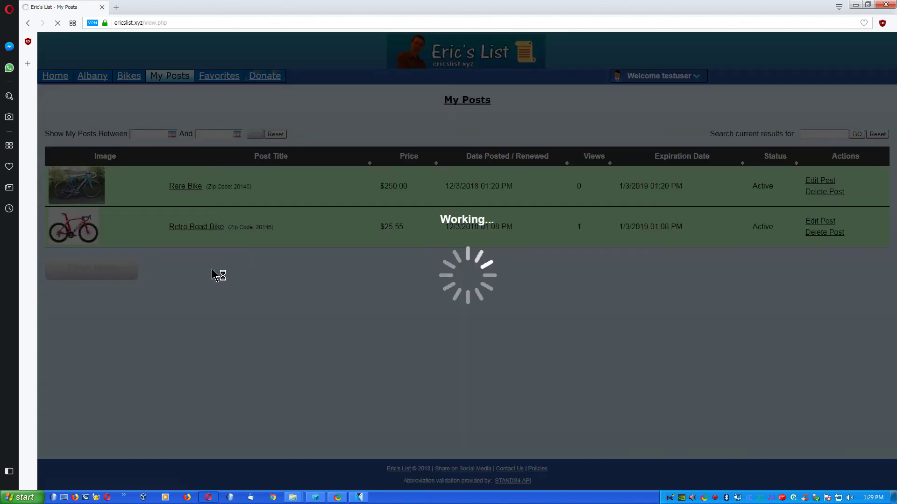